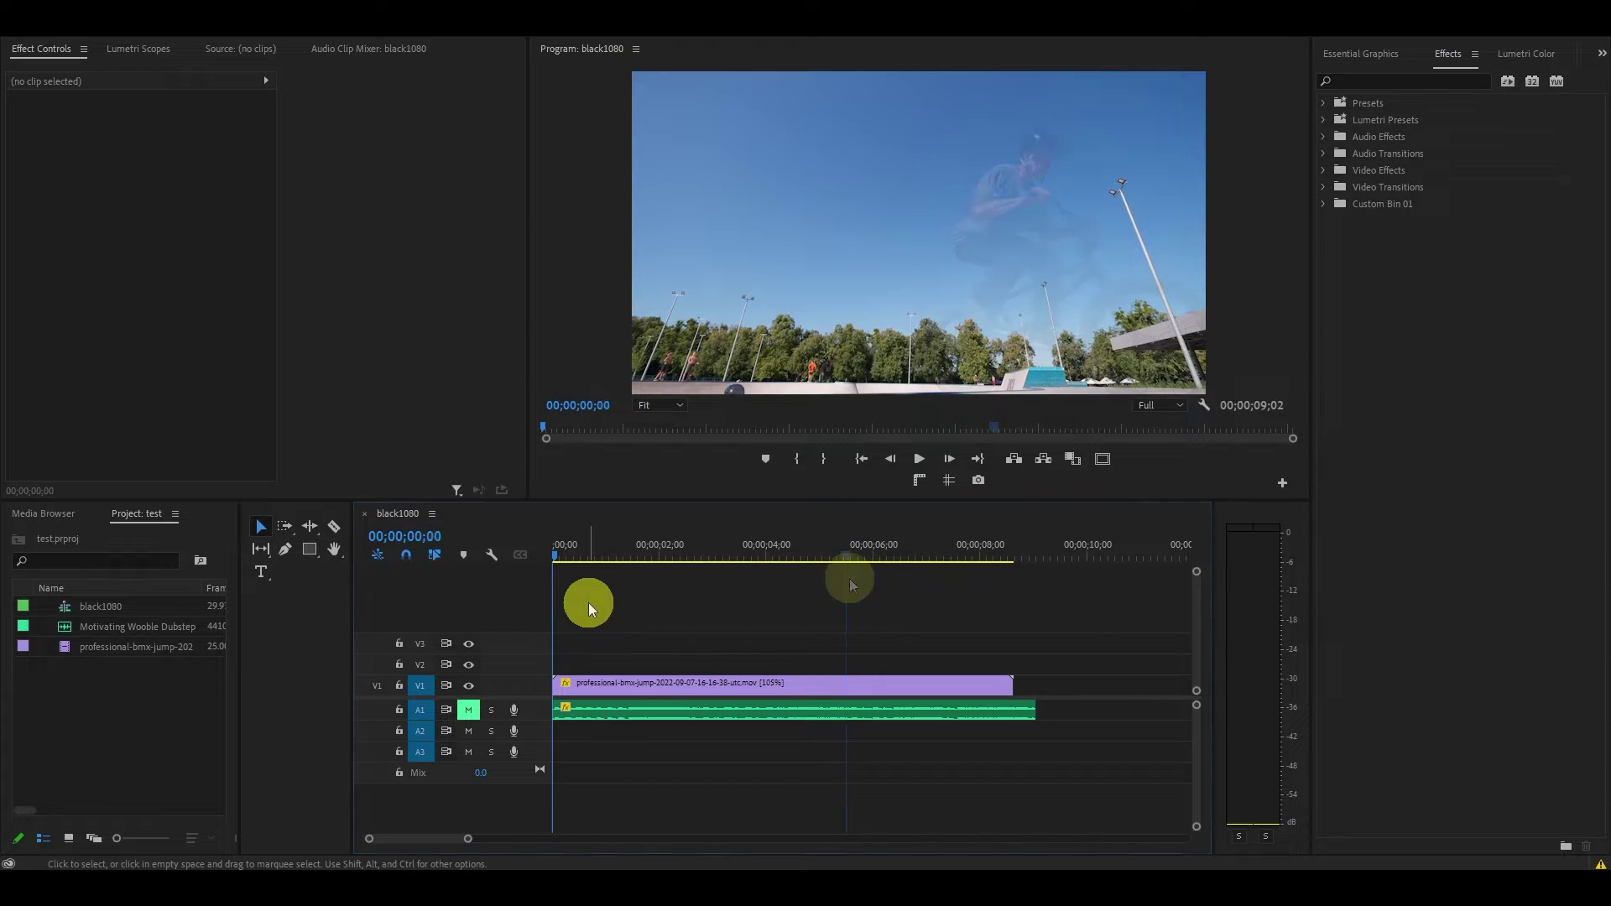
- Create a 1920×1080 adjustment layer and place it on the track above the BMX clip
{"action": "right_click", "coordinate": [102, 709]}
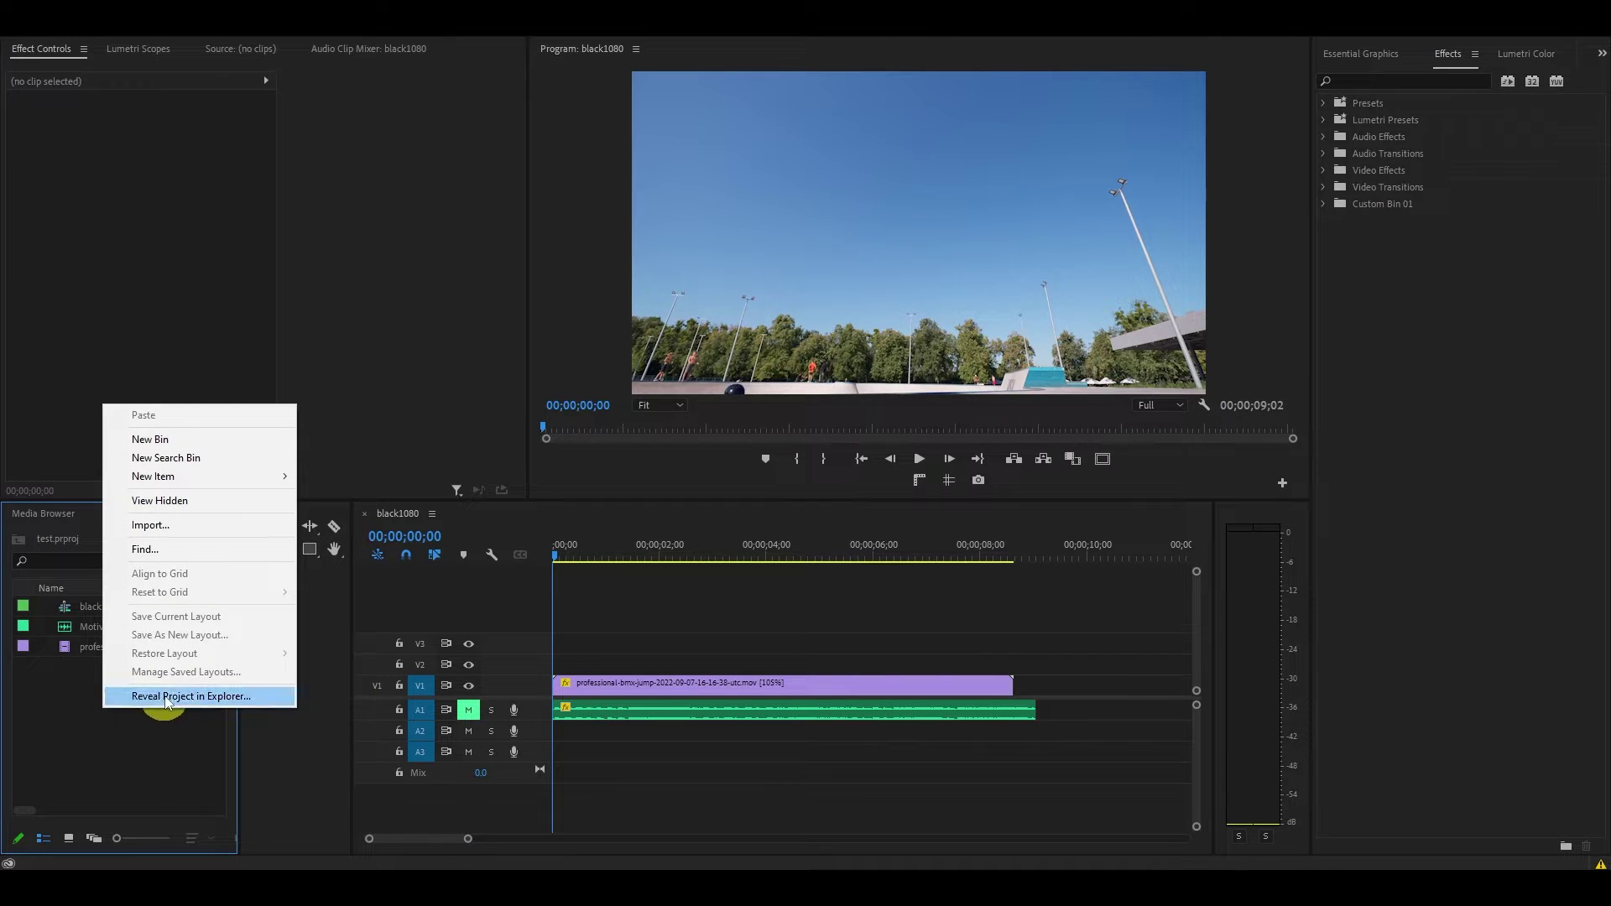
{"action": "left_click", "coordinate": [179, 480]}
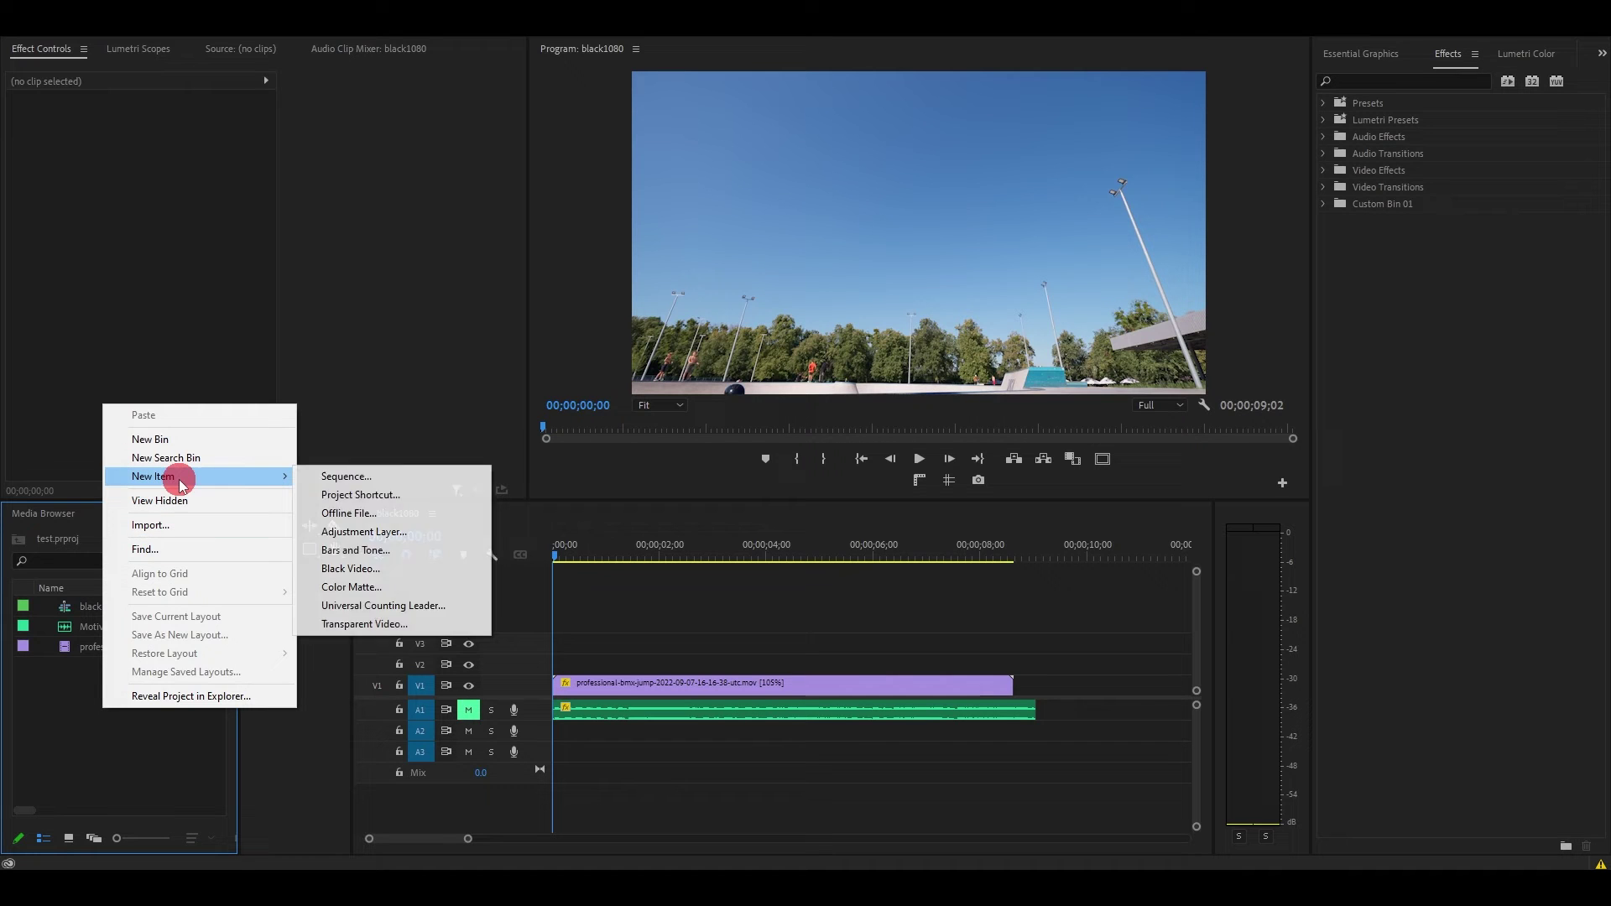
{"action": "left_click", "coordinate": [384, 539]}
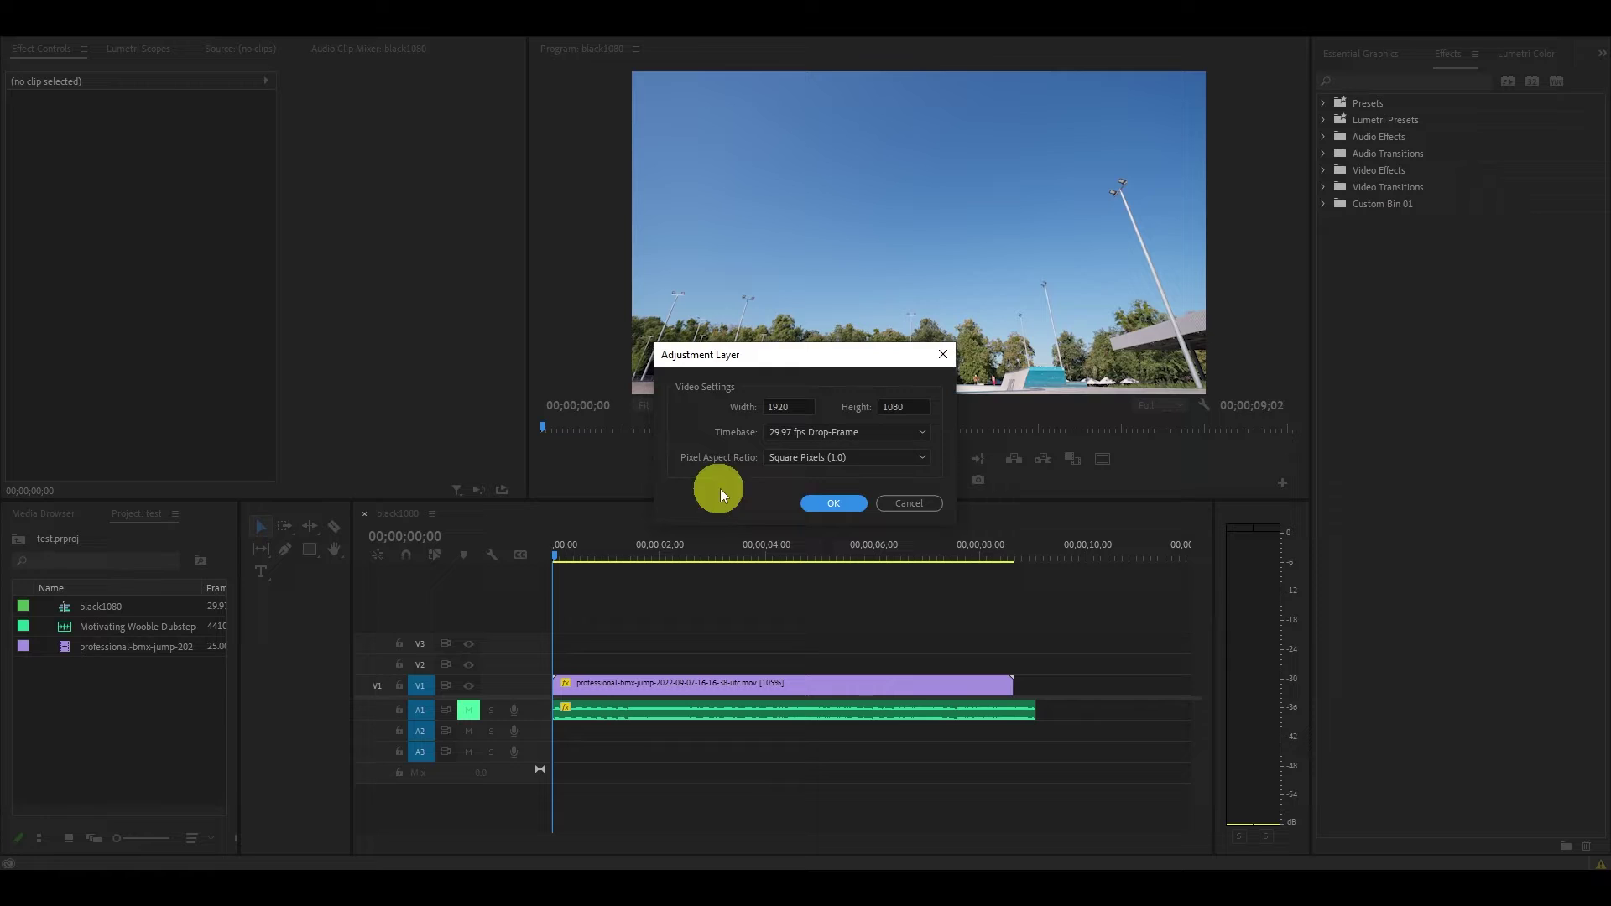
{"action": "left_click", "coordinate": [843, 505]}
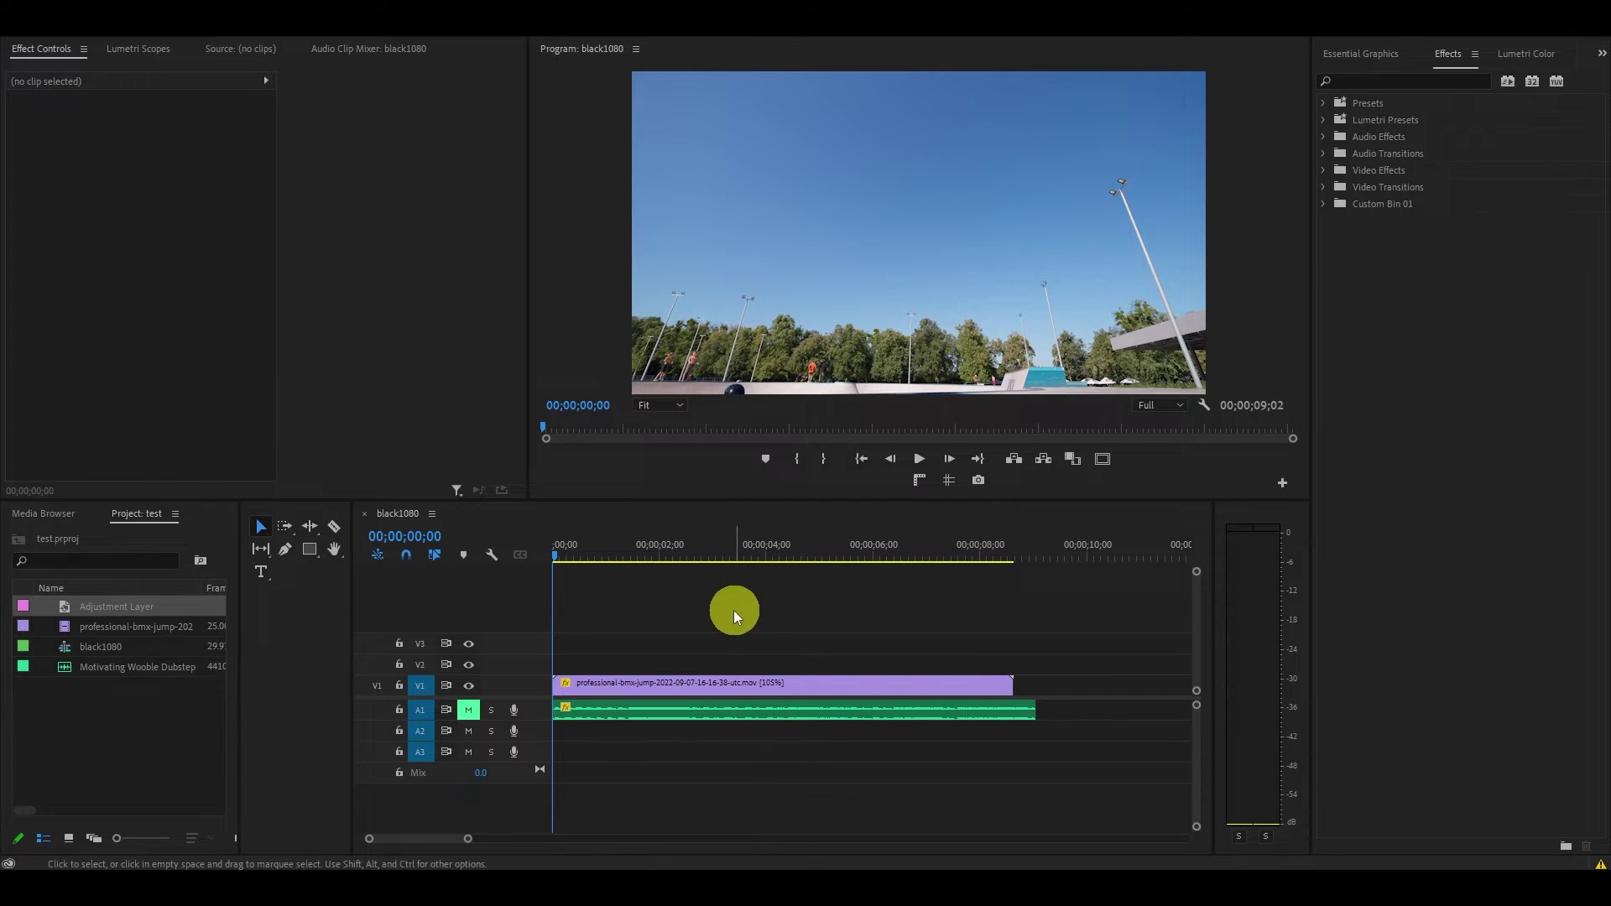
{"action": "left_click_drag", "start_coordinate": [133, 609], "coordinate": [633, 665]}
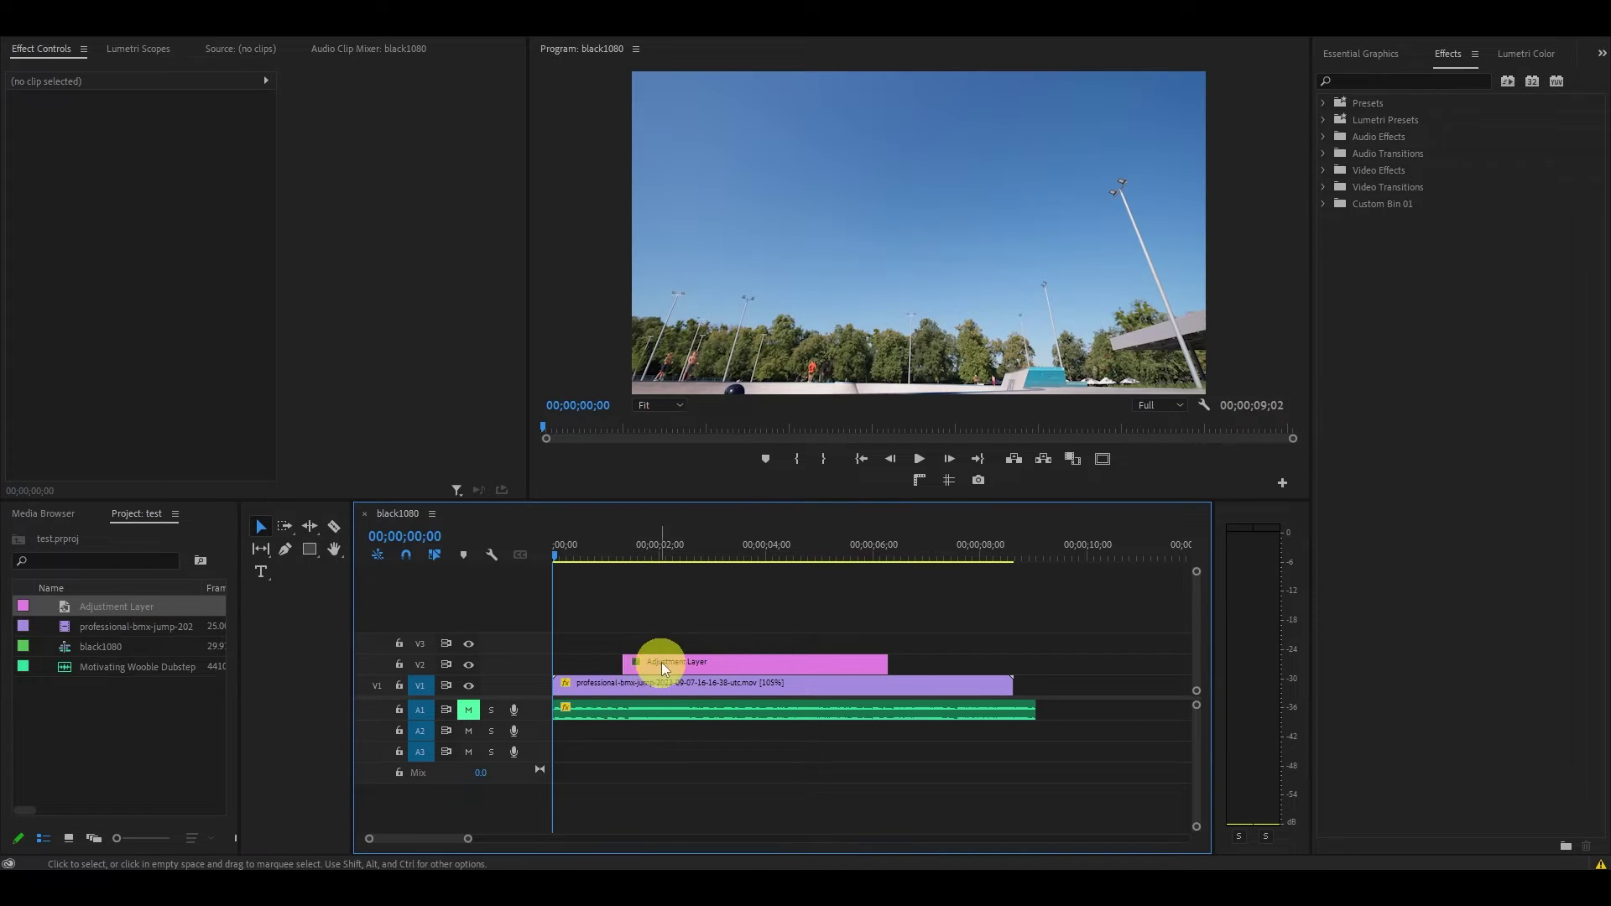
- Move the adjustment layer to start near 2s and trim its end to about 4;25
{"action": "left_click_drag", "start_coordinate": [554, 556], "coordinate": [655, 555]}
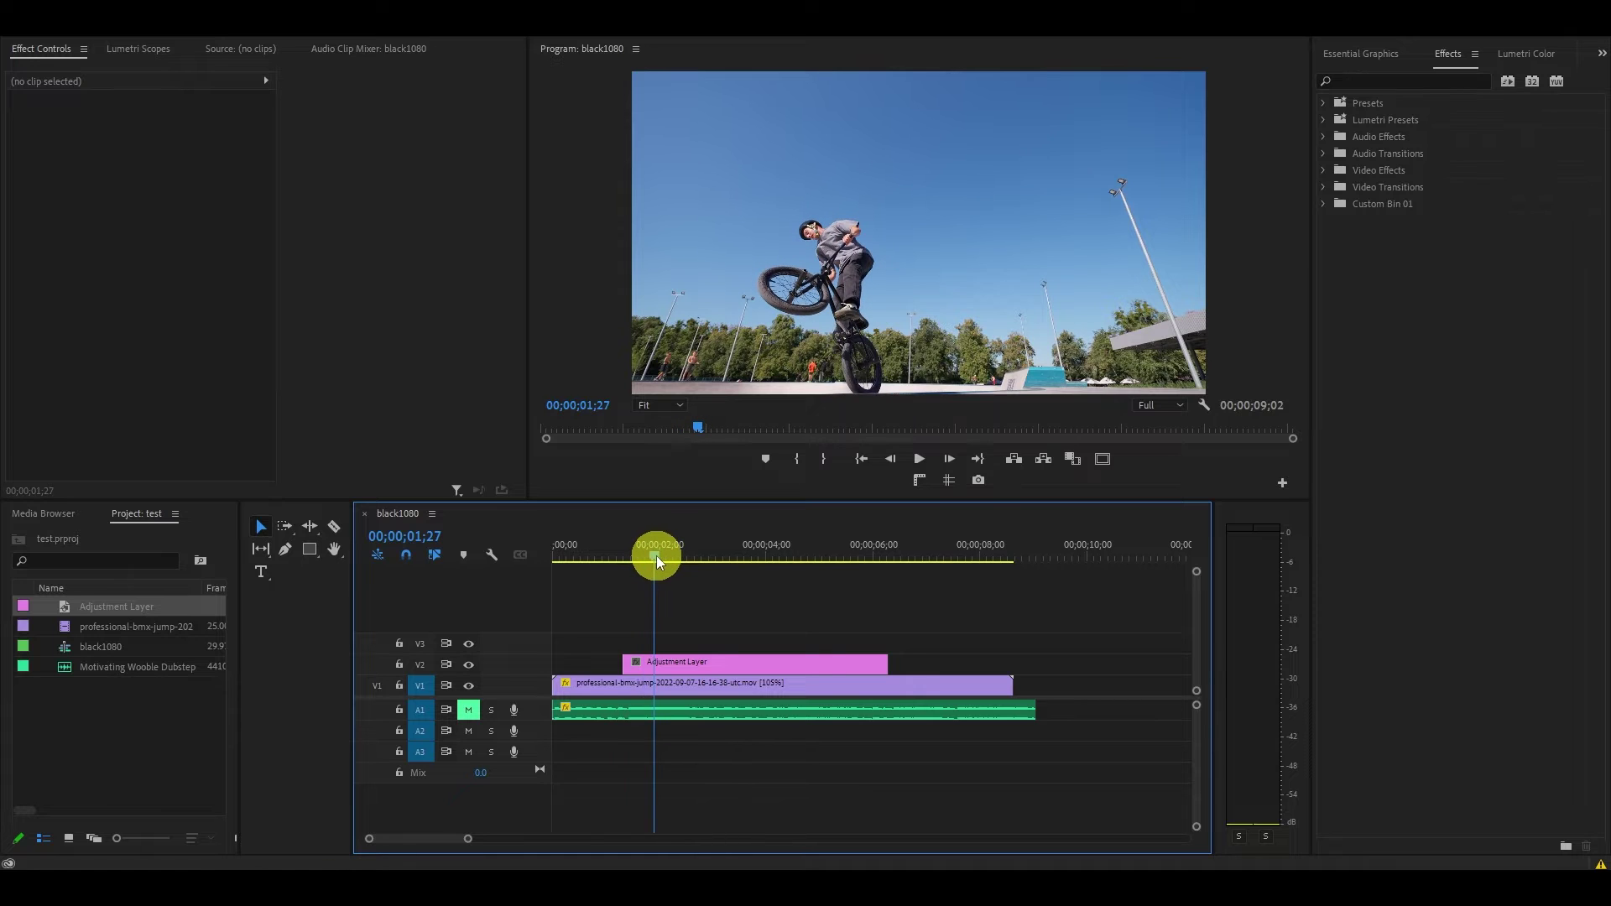
{"action": "left_click_drag", "start_coordinate": [698, 668], "coordinate": [732, 669]}
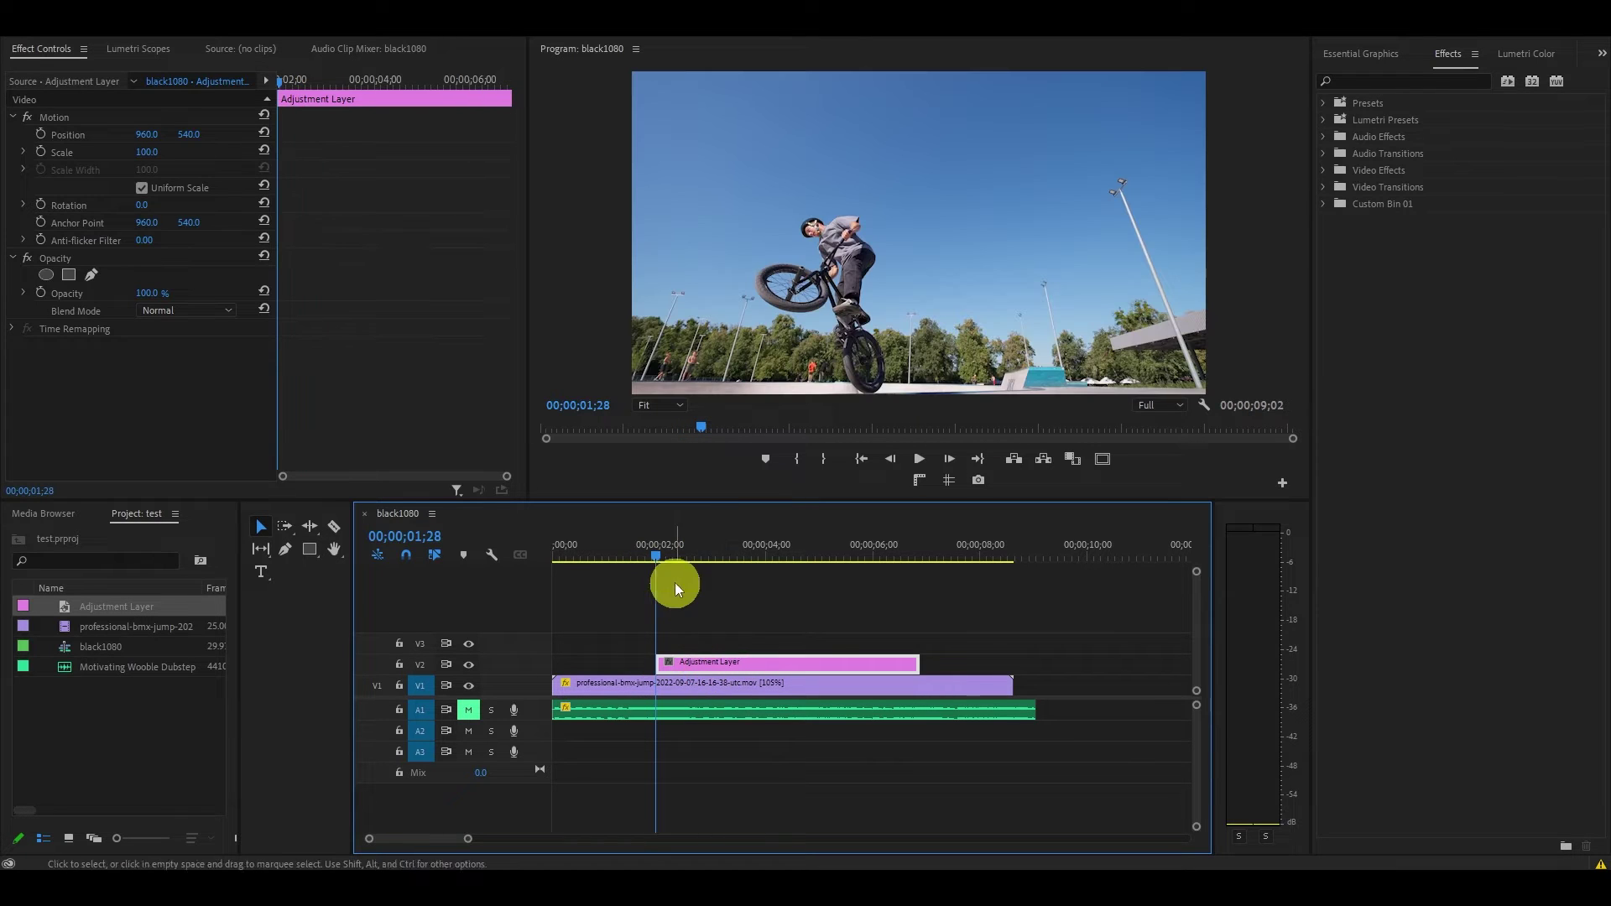
{"action": "left_click_drag", "start_coordinate": [659, 554], "coordinate": [811, 576]}
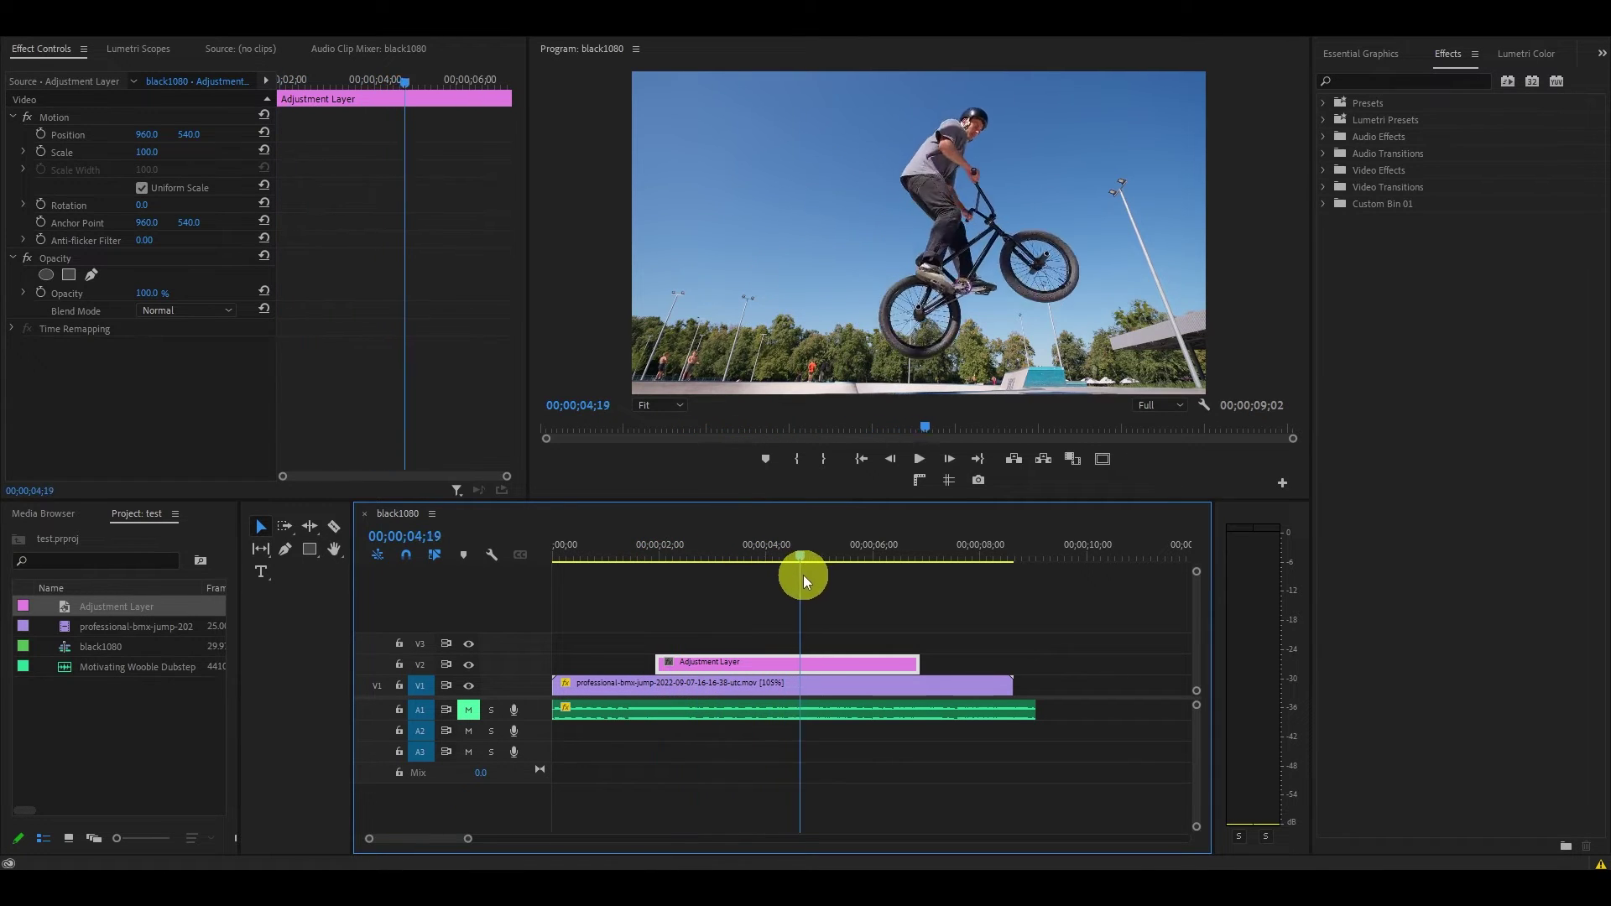
{"action": "left_click_drag", "start_coordinate": [918, 664], "coordinate": [809, 664]}
{"action": "left_click", "coordinate": [590, 554]}
- Find Strobe Light by searching 'strobe' and drop it onto the adjustment layer clip
{"action": "left_click", "coordinate": [1366, 83]}
{"action": "type", "text": "strobe"}
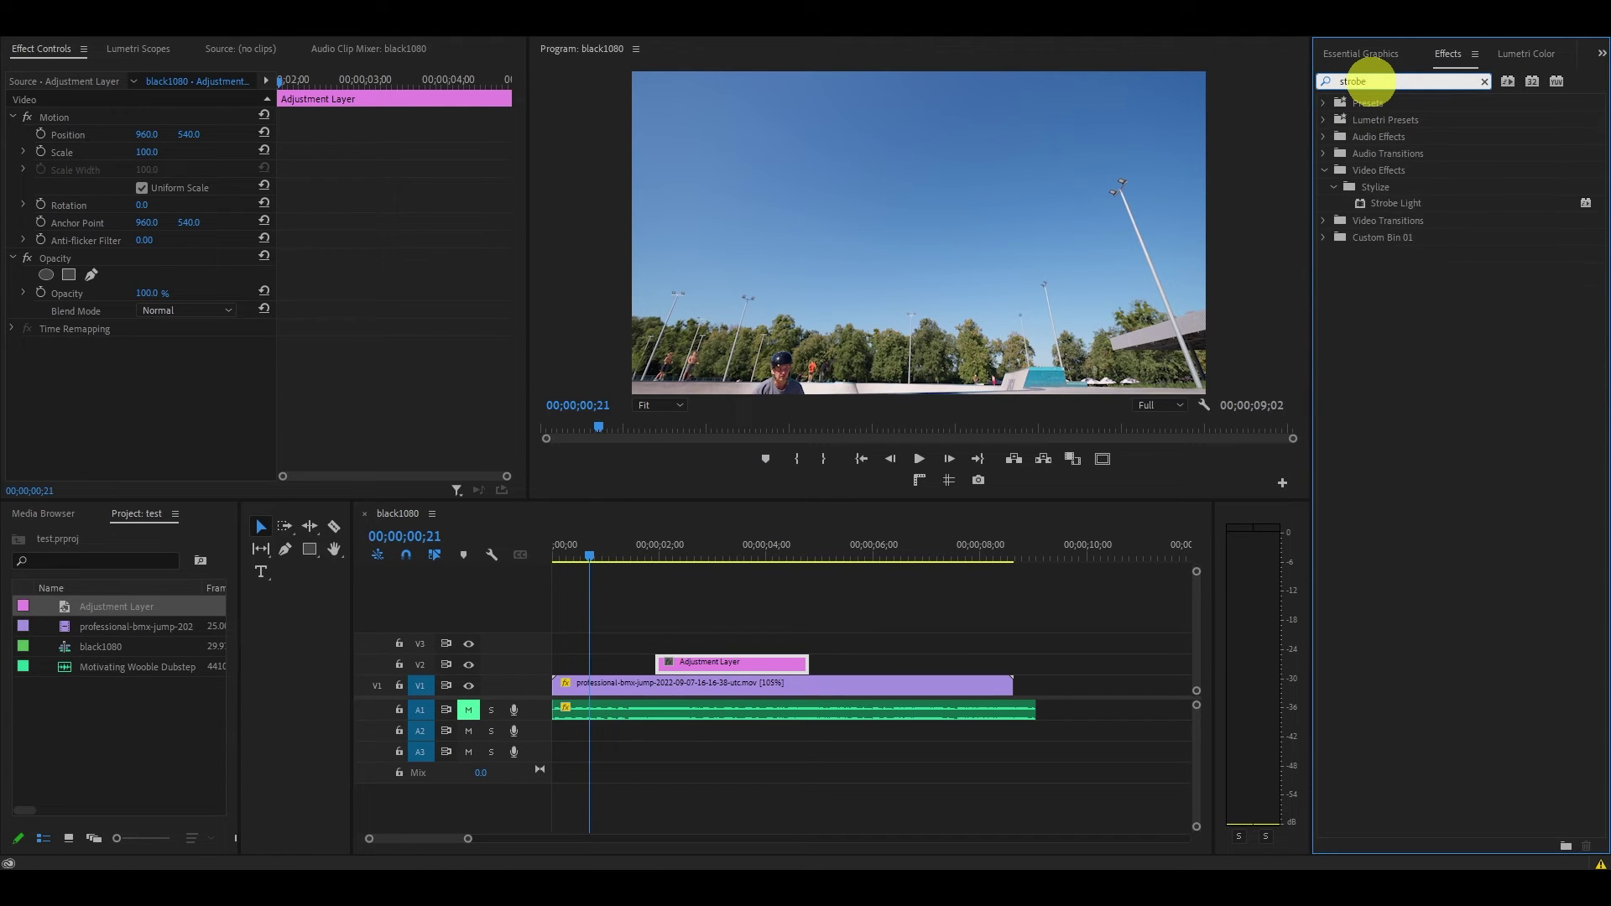
{"action": "left_click_drag", "start_coordinate": [1396, 203], "coordinate": [727, 662]}
- Enter Strobe Duration .01, Strobe Period .02 and Blend With Original 85 in Effect Controls
{"action": "left_click", "coordinate": [147, 416]}
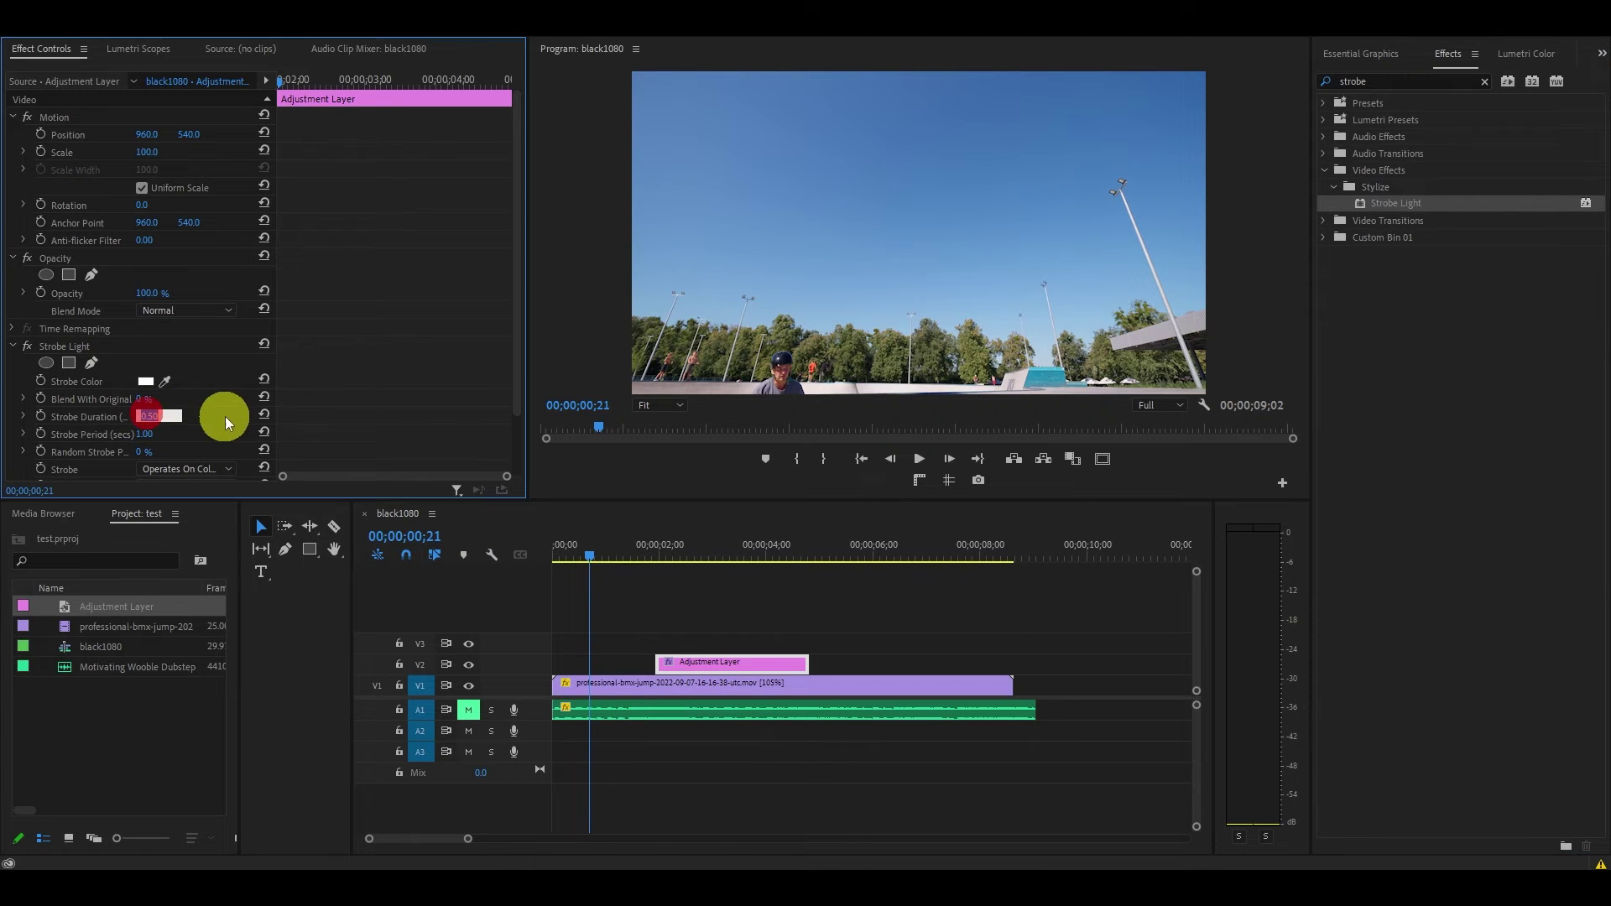
{"action": "type", "text": ".01"}
{"action": "key", "text": "Tab"}
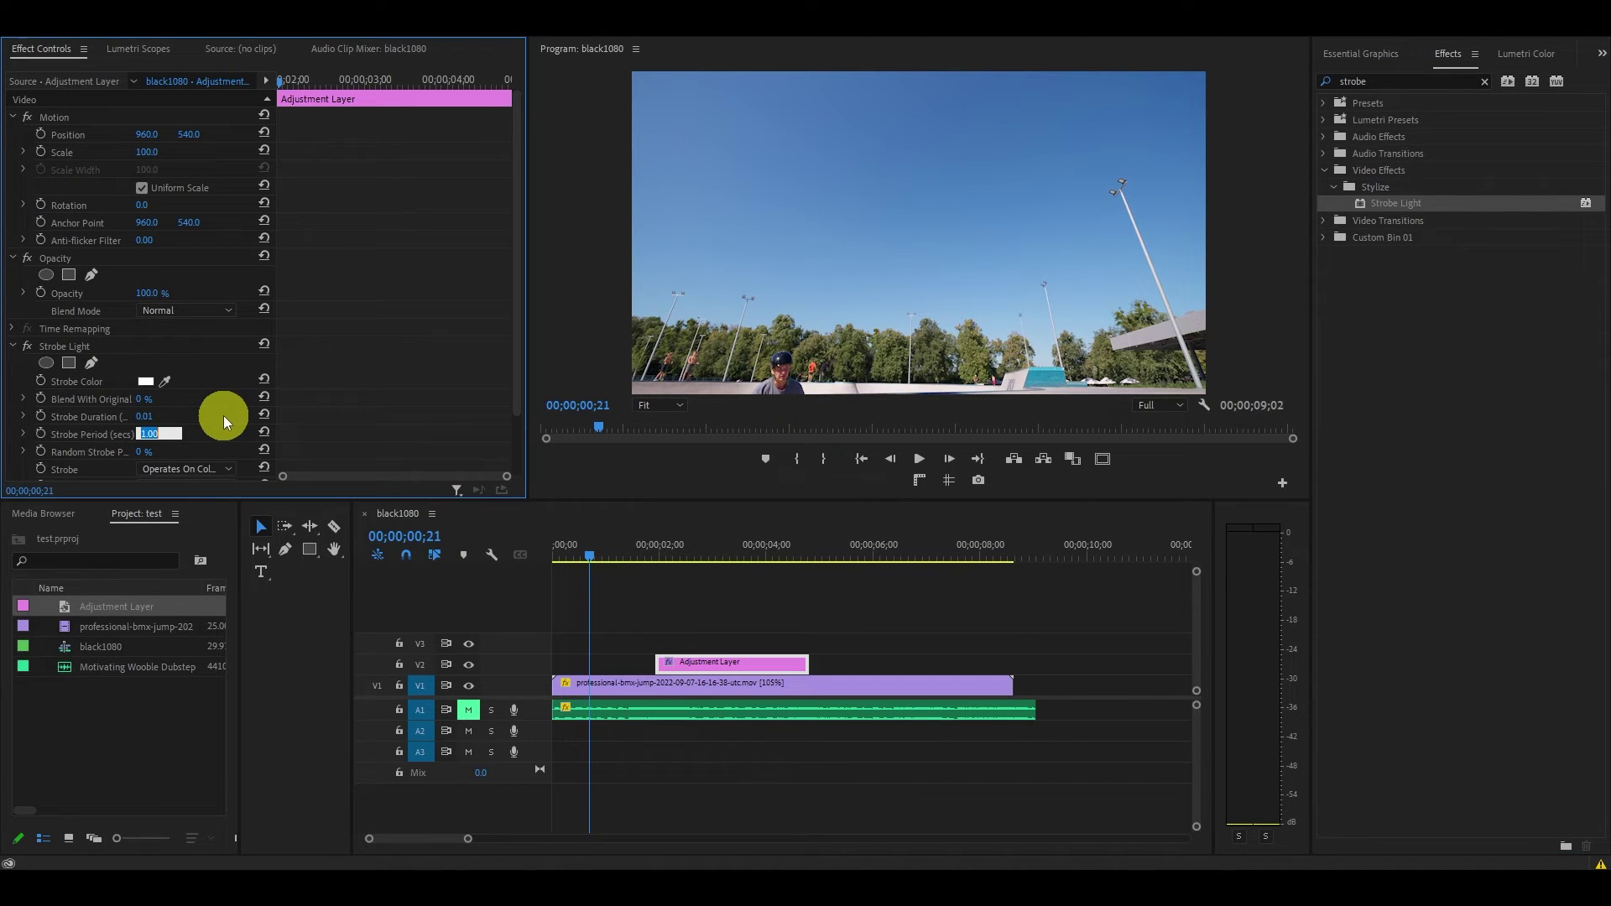
{"action": "type", "text": ".02"}
{"action": "left_click", "coordinate": [143, 398]}
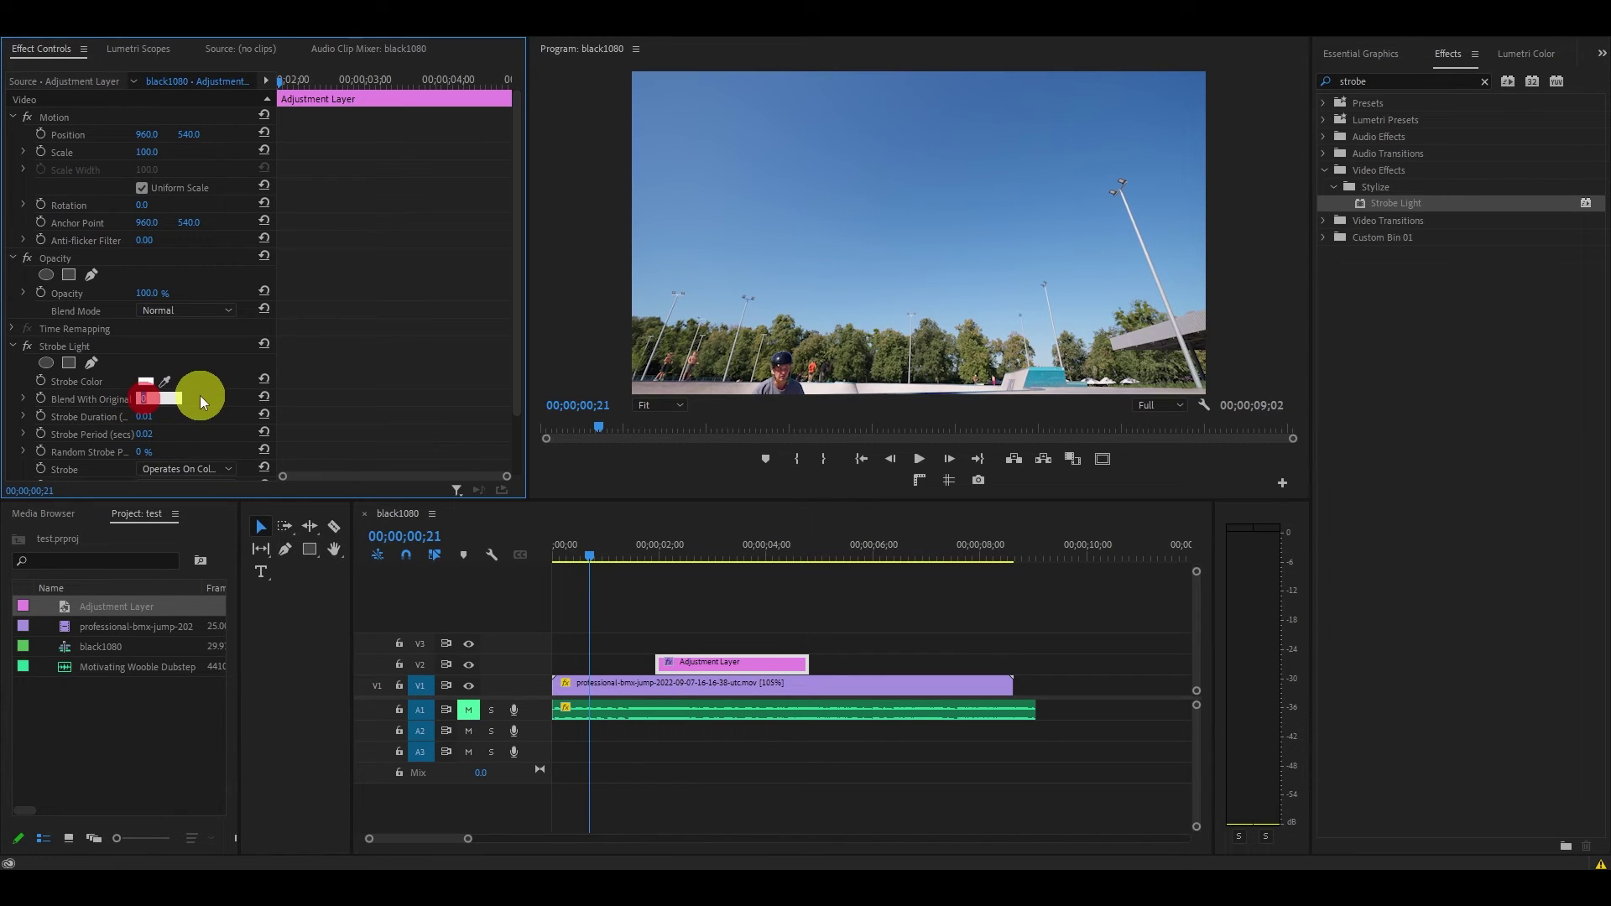
{"action": "type", "text": "85"}
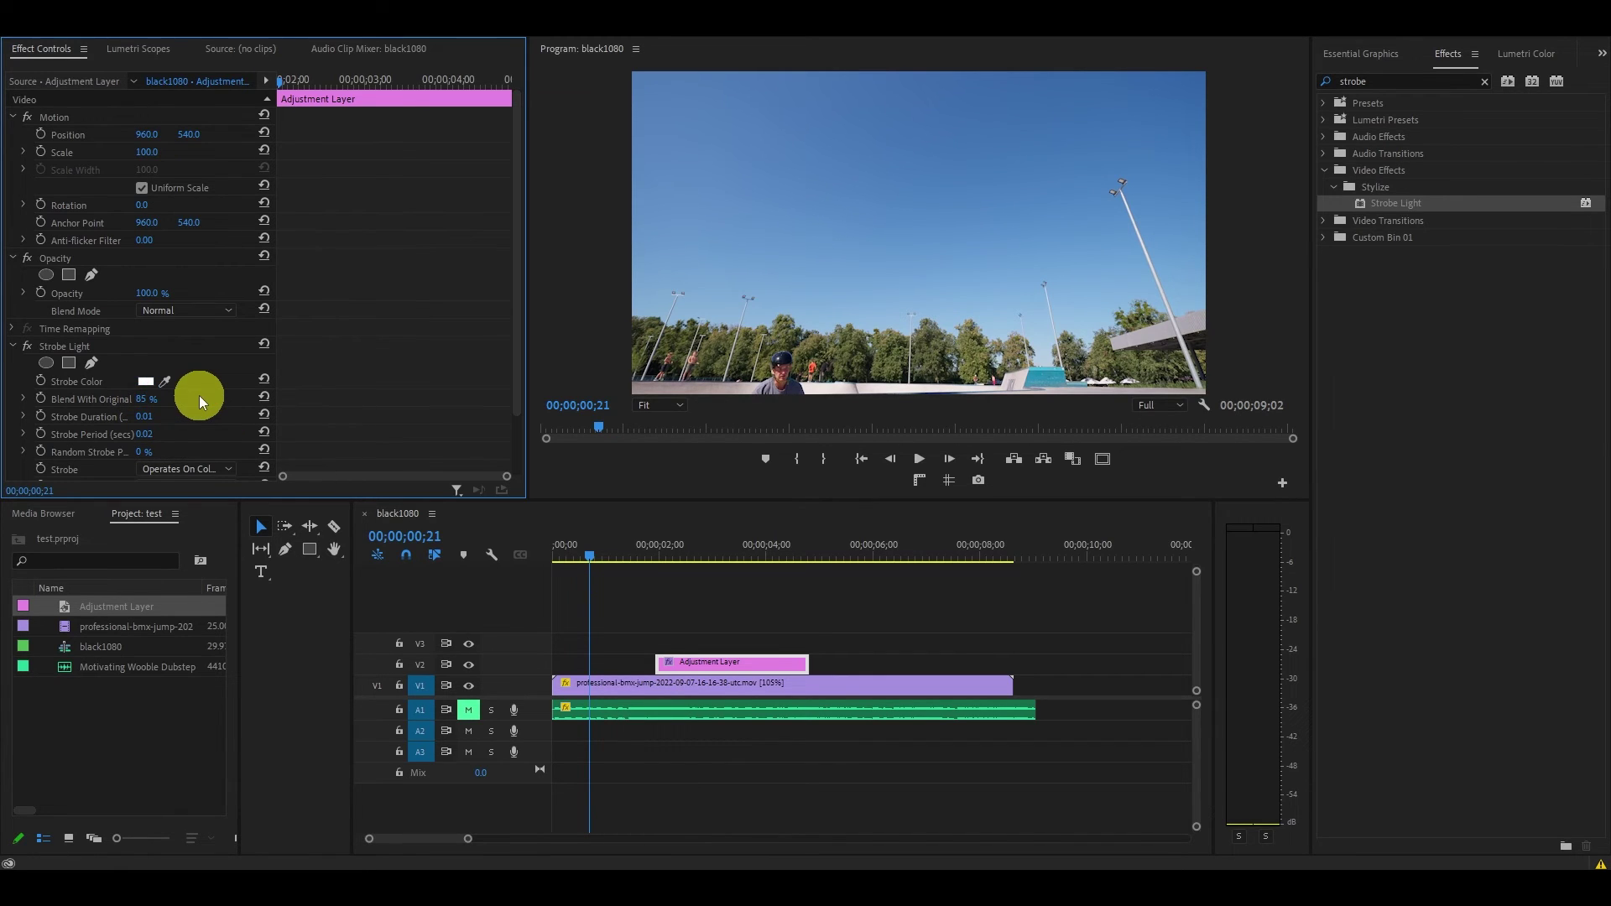